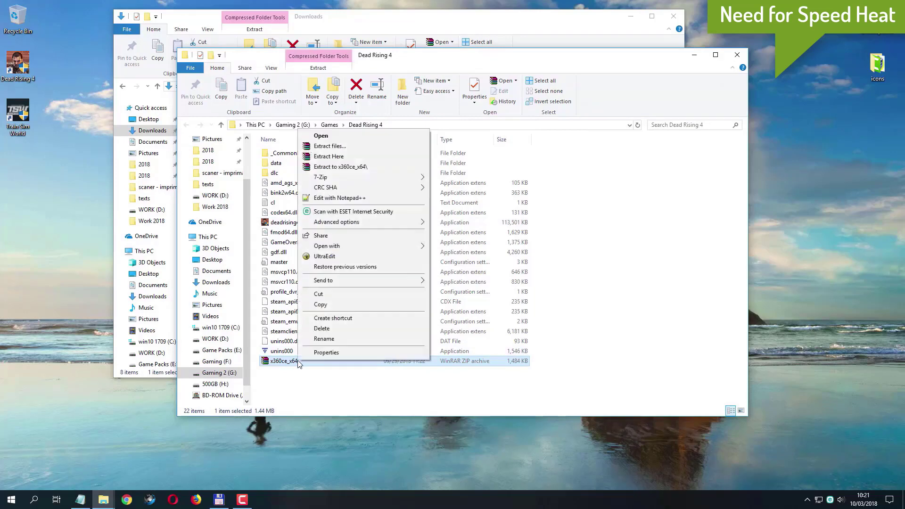
Extract the x360ce_x64 archive directly into the Dead Rising 4 game folder.
{"action": "mouse_move", "coordinate": [325, 179]}
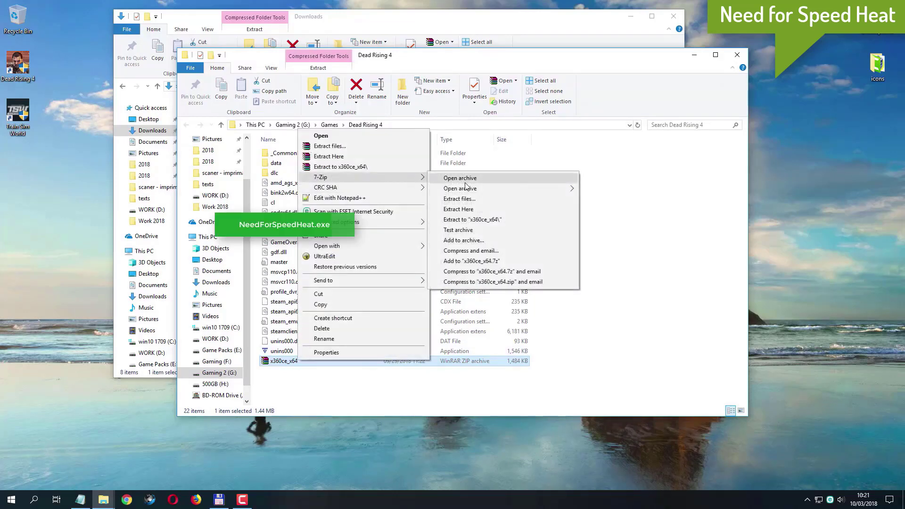
{"action": "left_click", "coordinate": [483, 210]}
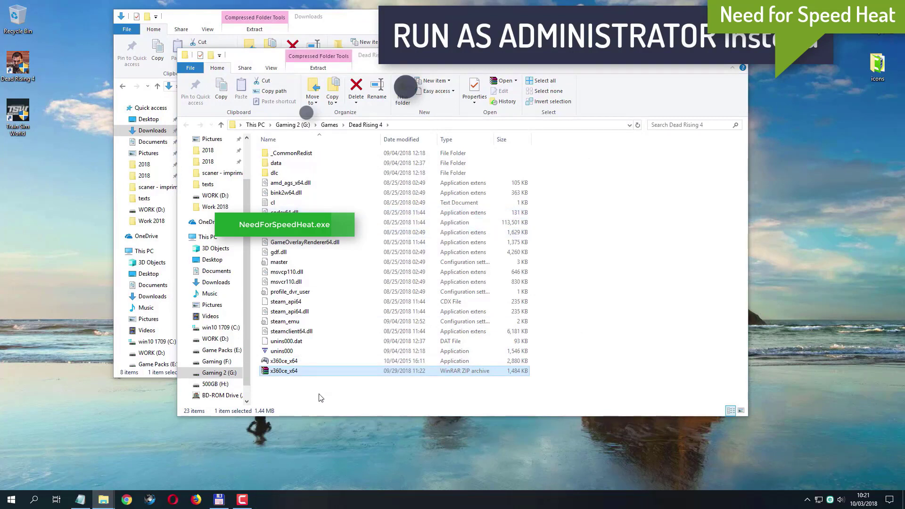
Launch the extracted x360ce_x64 application and create the missing xinput1_3.dll file.
{"action": "left_click", "coordinate": [312, 363]}
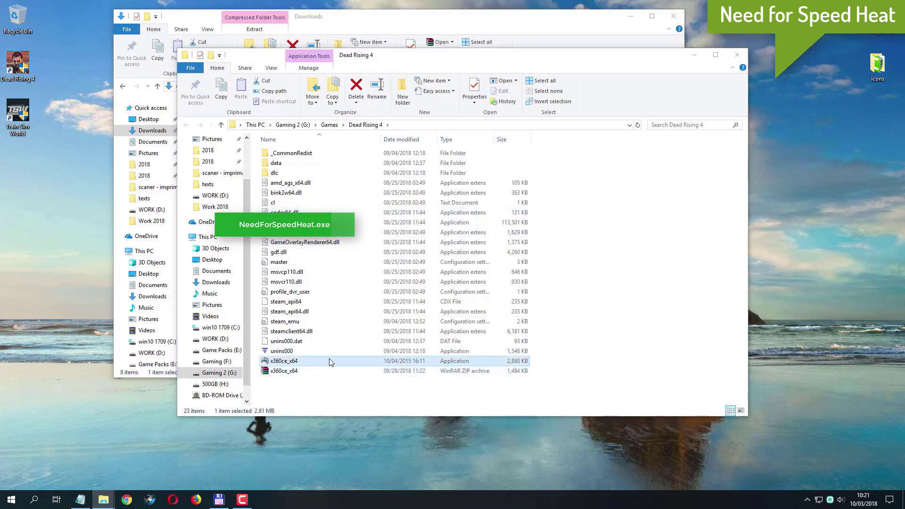
{"action": "double_click", "coordinate": [284, 361]}
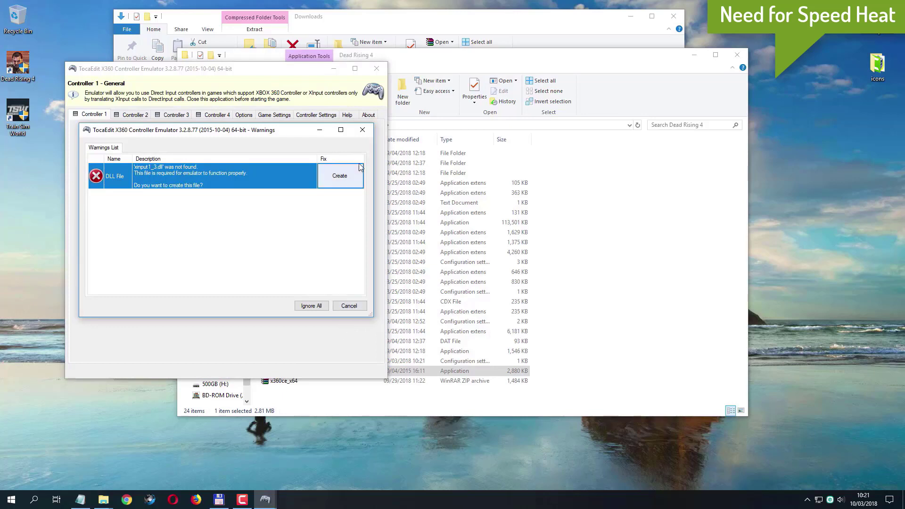
{"action": "left_click", "coordinate": [343, 180]}
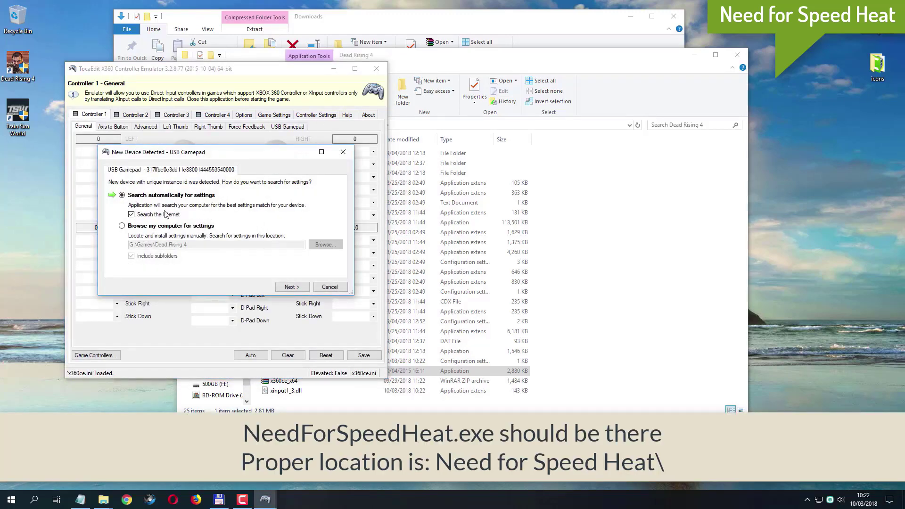
Search automatically for the USB gamepad's settings, permanently allowing the emulator's network access, and finish the wizard, continuing past the exception.
{"action": "left_click", "coordinate": [300, 288]}
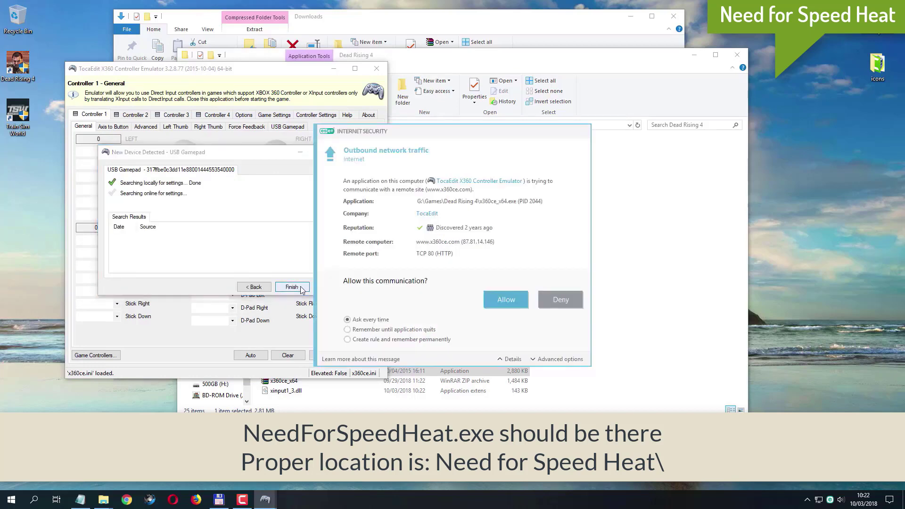
{"action": "left_click", "coordinate": [384, 340]}
{"action": "left_click", "coordinate": [502, 302]}
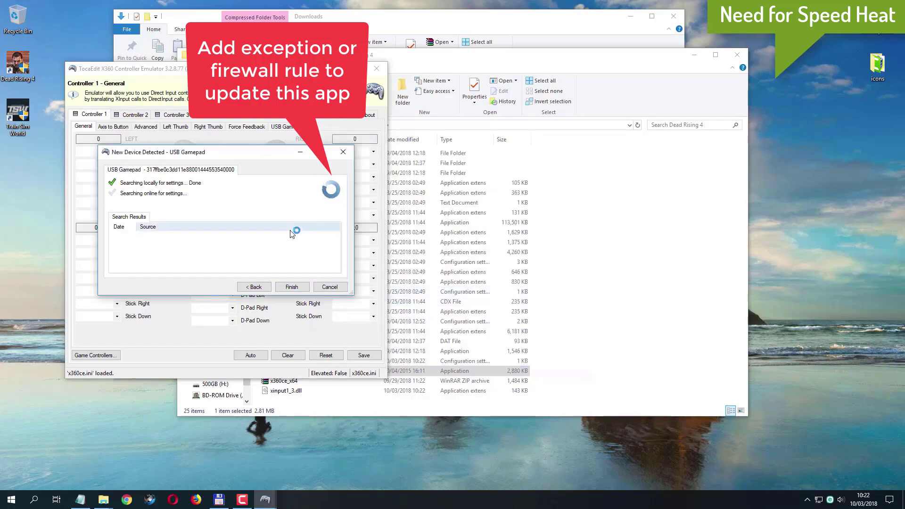
{"action": "left_click", "coordinate": [292, 287]}
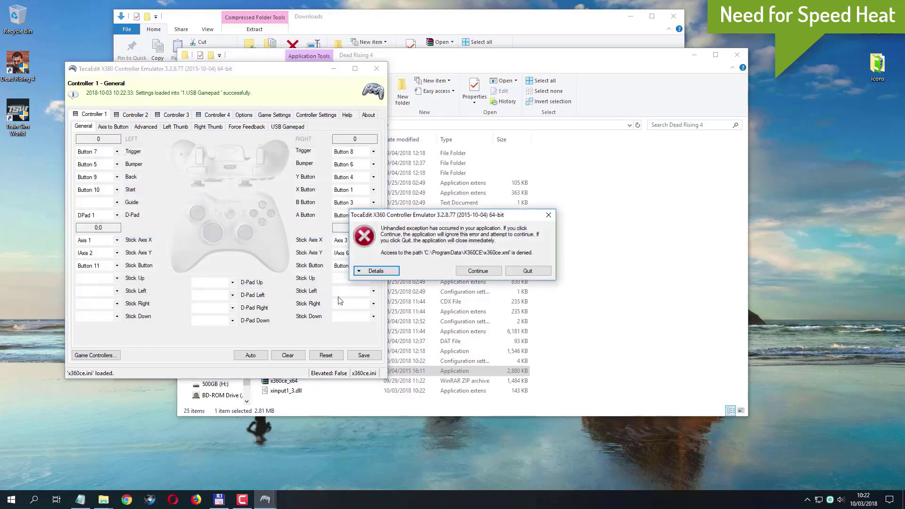
{"action": "left_click", "coordinate": [479, 271]}
Try to save the Controller 1 settings, continue past the exception, and close the emulator.
{"action": "left_click_drag", "start_coordinate": [151, 68], "coordinate": [385, 65]}
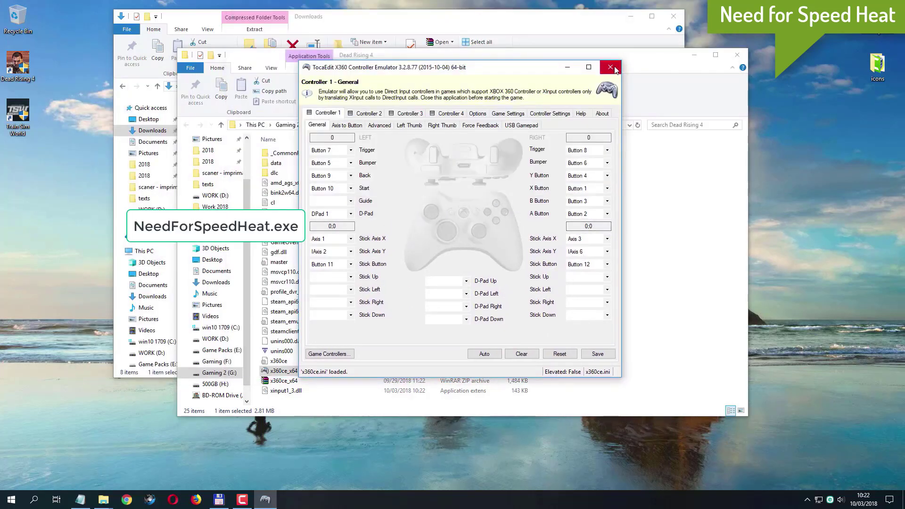
{"action": "left_click", "coordinate": [605, 355]}
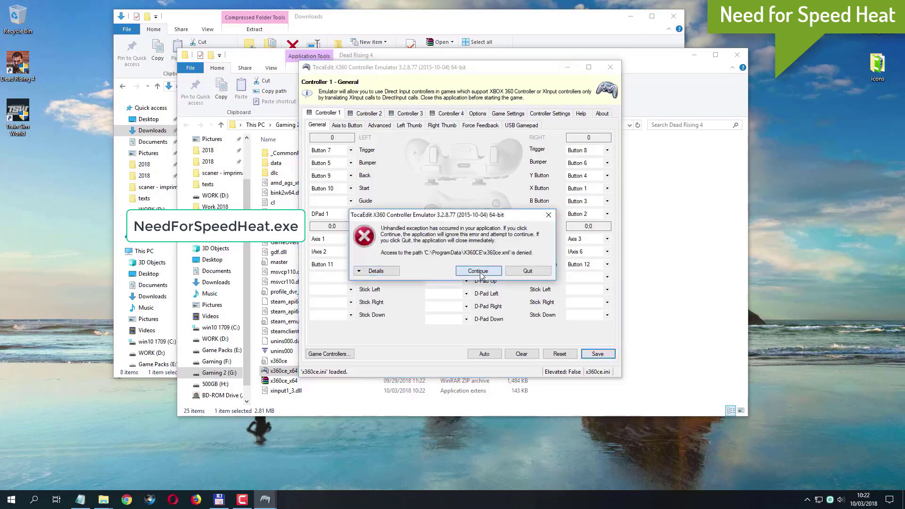
{"action": "left_click", "coordinate": [481, 273]}
{"action": "left_click", "coordinate": [610, 67]}
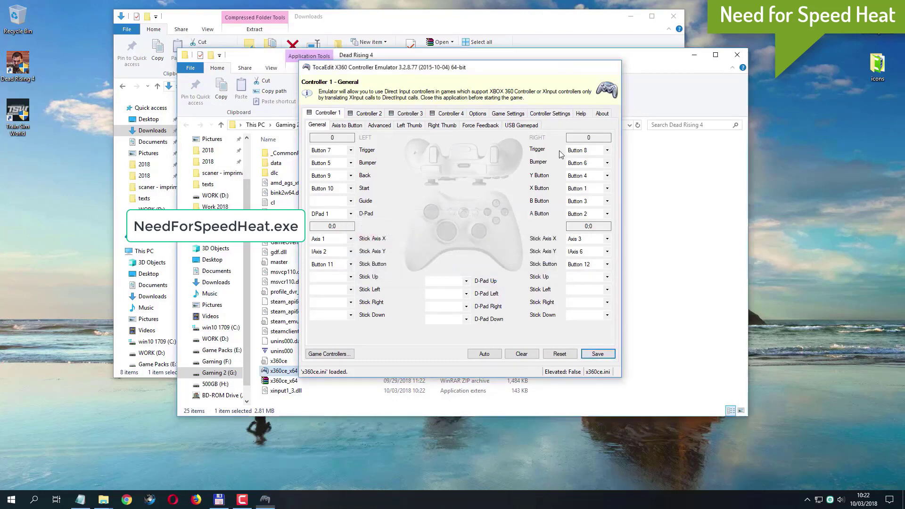
Run the x360ce_x64 application as administrator from the Dead Rising 4 folder.
{"action": "right_click", "coordinate": [296, 373]}
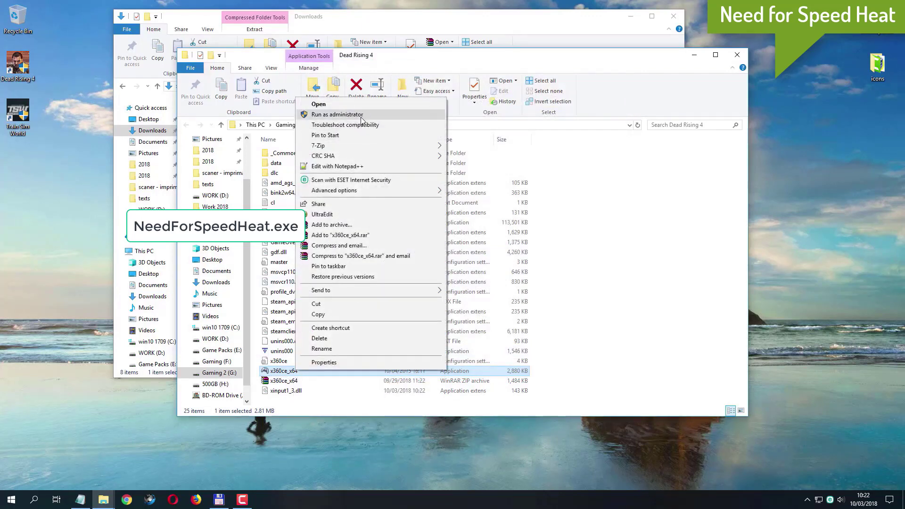
{"action": "left_click", "coordinate": [361, 115]}
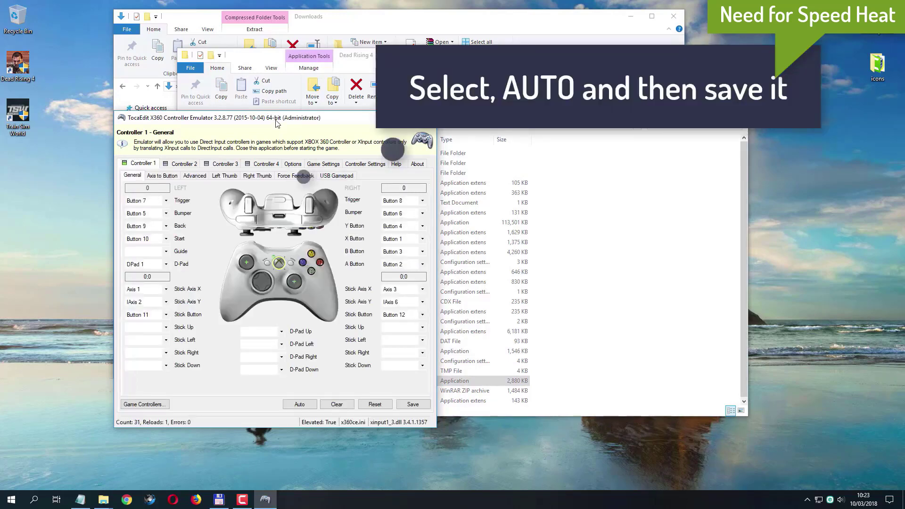
{"action": "left_click_drag", "start_coordinate": [277, 124], "coordinate": [403, 111]}
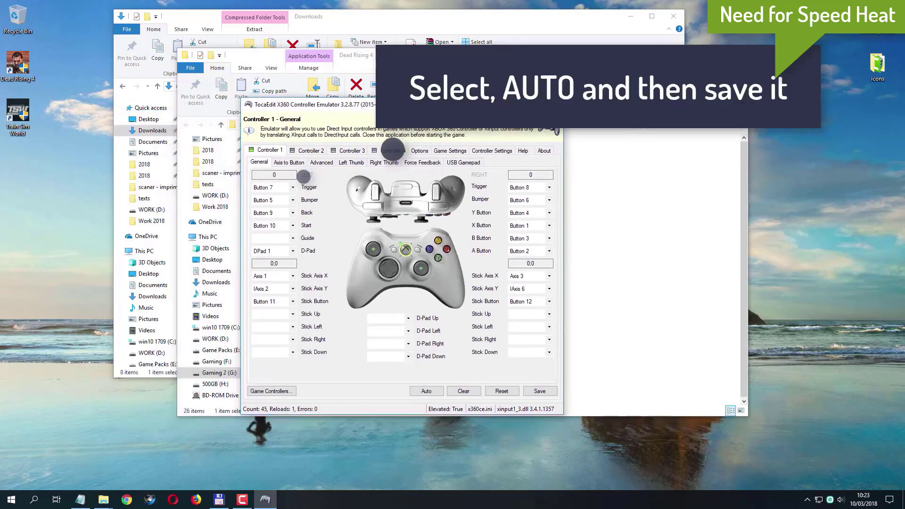
Fill all Controller 1 settings automatically, save them, and close the emulator.
{"action": "left_click", "coordinate": [426, 391]}
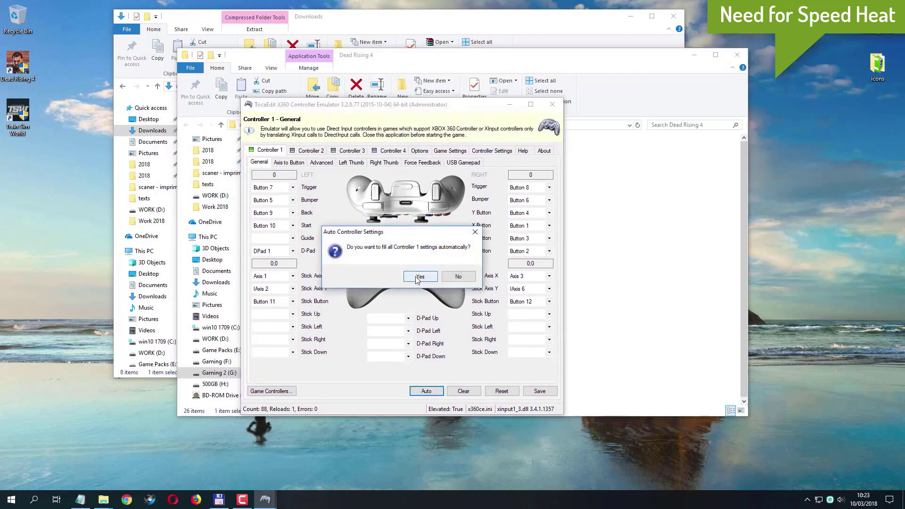
{"action": "left_click", "coordinate": [418, 276]}
{"action": "left_click", "coordinate": [546, 392]}
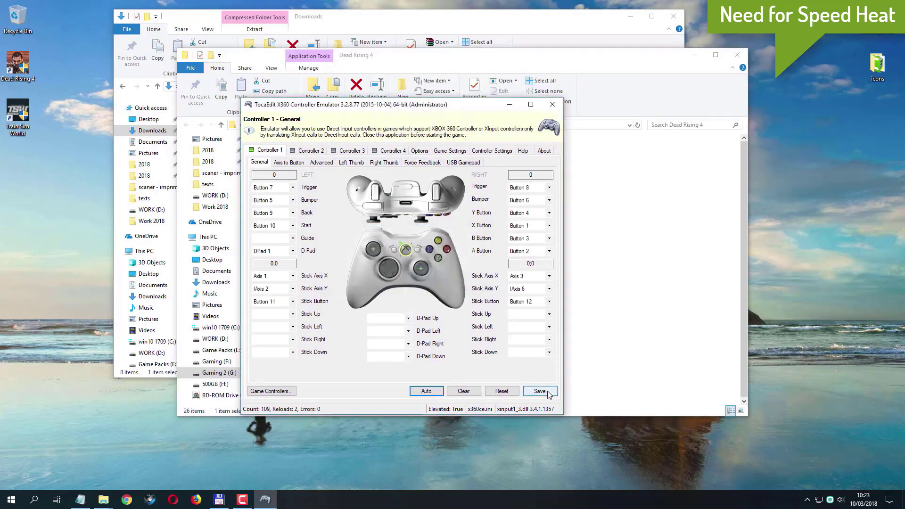
{"action": "left_click", "coordinate": [548, 393]}
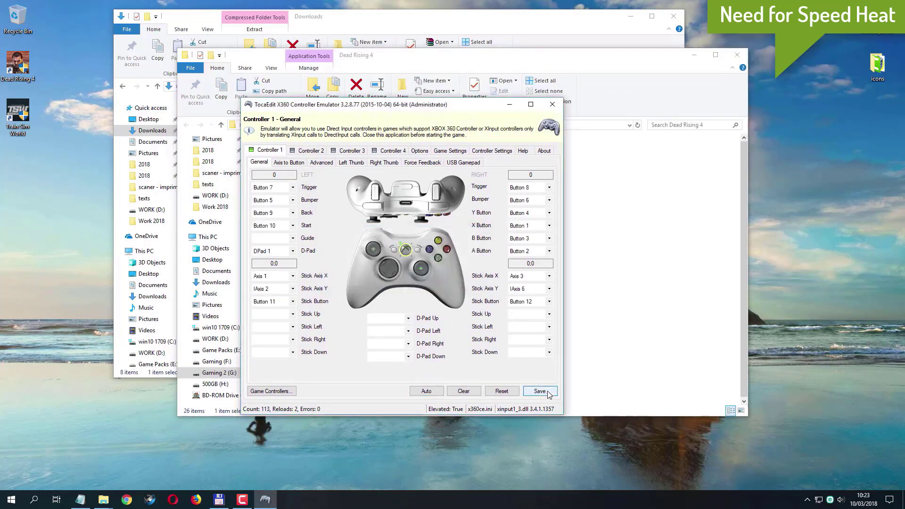
{"action": "left_click", "coordinate": [552, 105]}
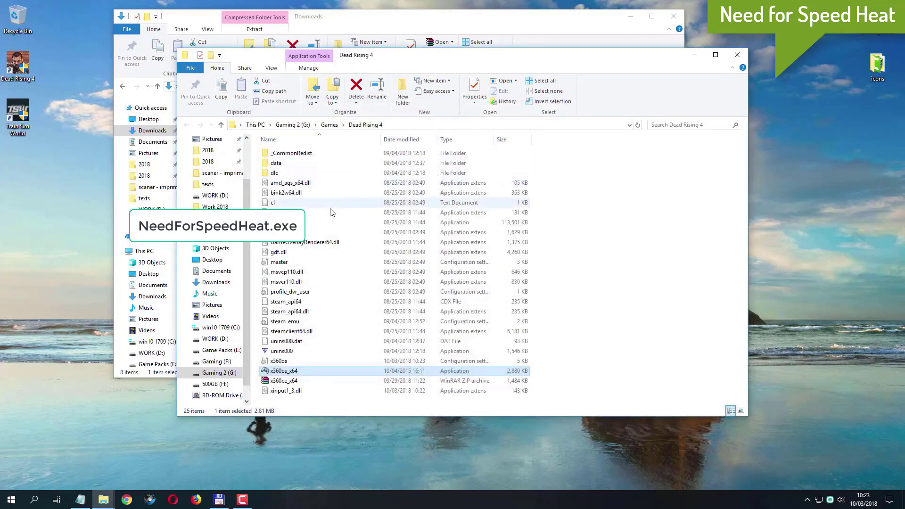
Run x360ce_x64 as administrator again and enable the DI hook mask for x360ce_x64.exe in the game settings.
{"action": "left_click", "coordinate": [334, 222]}
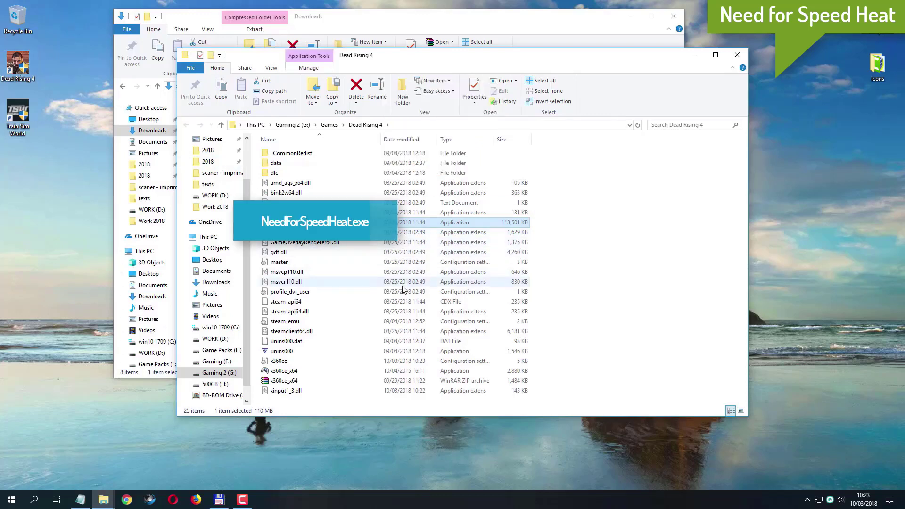
{"action": "left_click", "coordinate": [328, 372]}
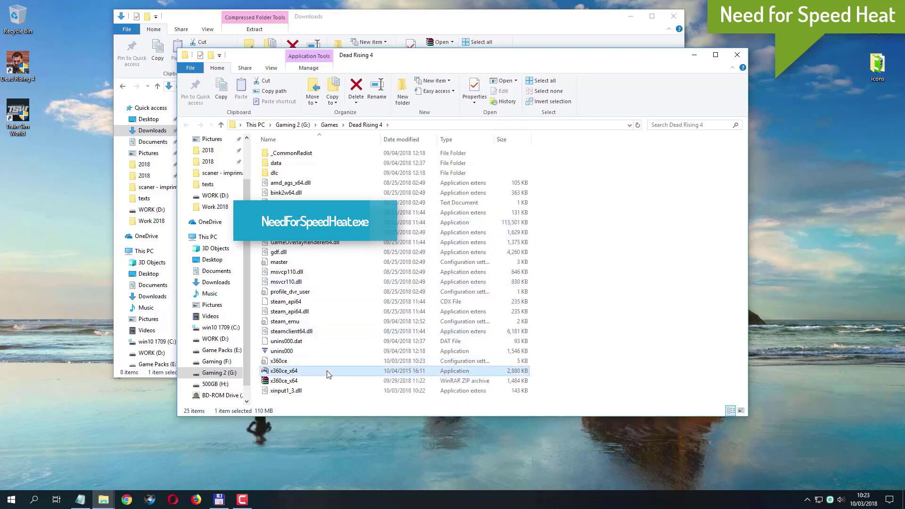
{"action": "right_click", "coordinate": [329, 374]}
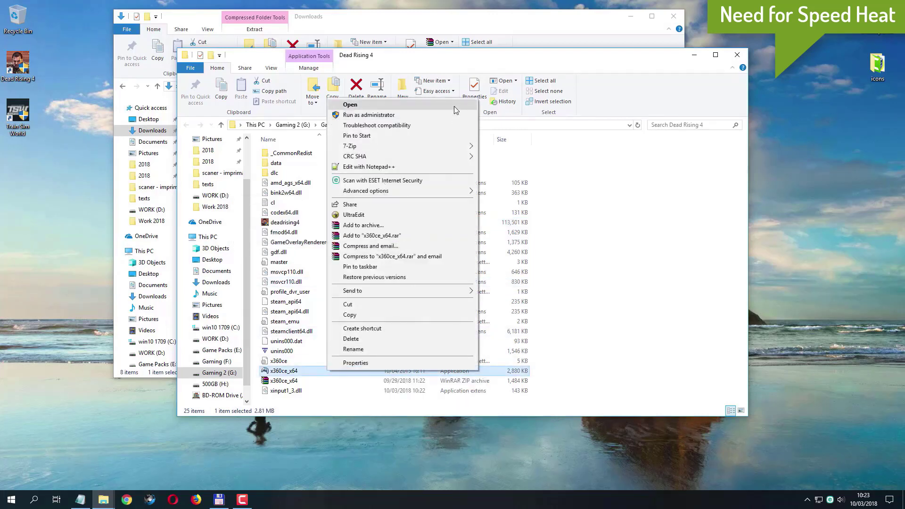
{"action": "left_click", "coordinate": [426, 115]}
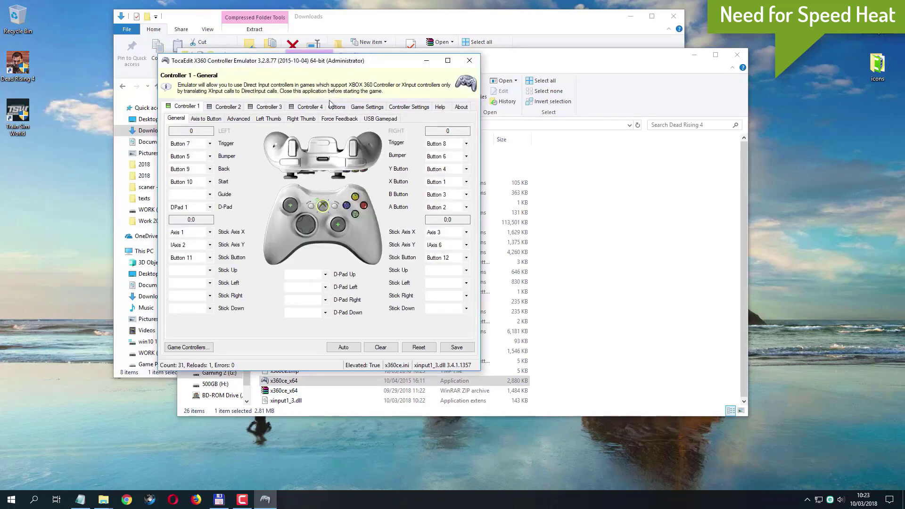
{"action": "left_click", "coordinate": [374, 107]}
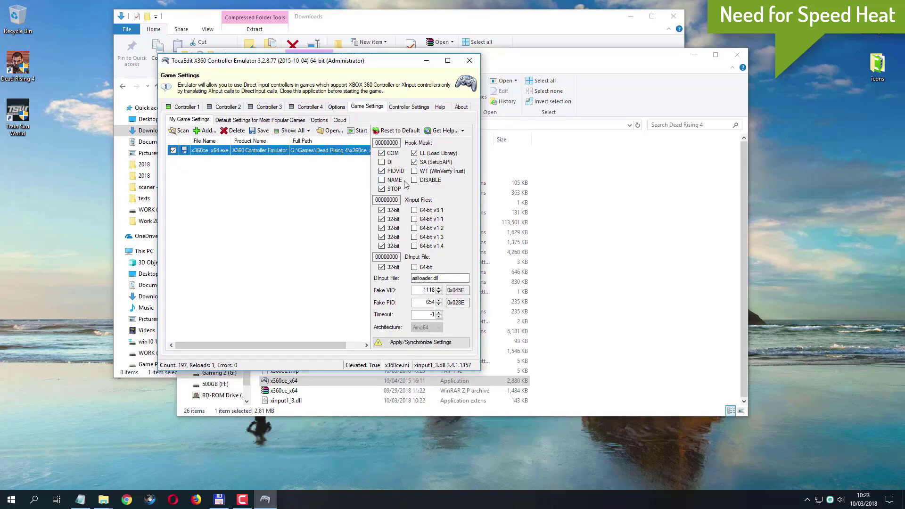
{"action": "left_click", "coordinate": [389, 164]}
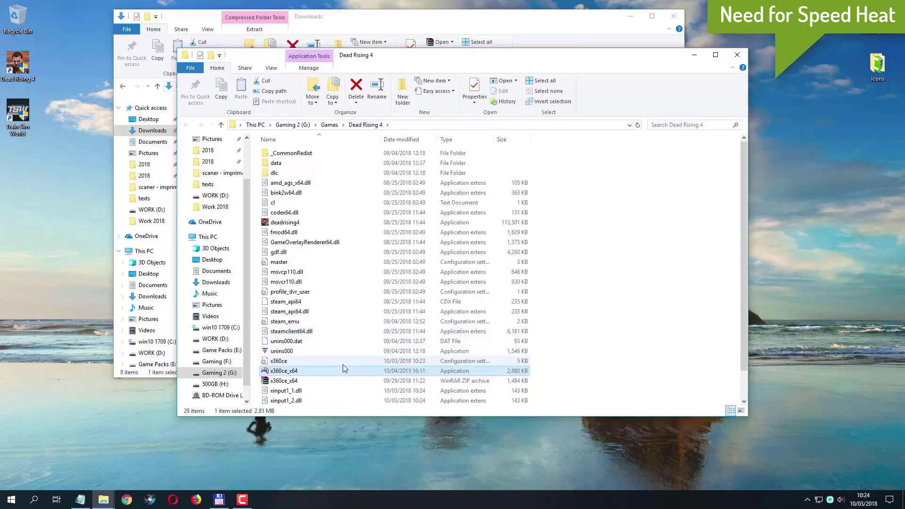
Relaunch x360ce_x64 as administrator and open its game settings.
{"action": "right_click", "coordinate": [334, 372]}
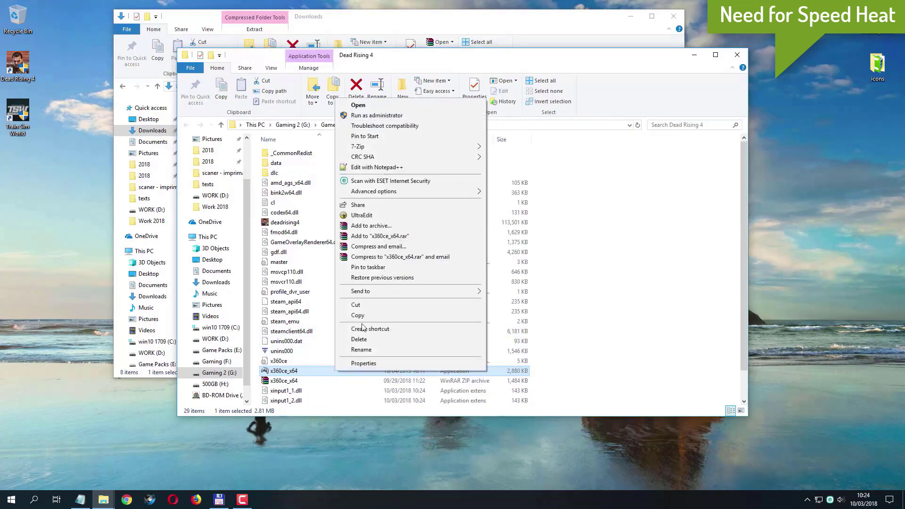
{"action": "left_click", "coordinate": [398, 118]}
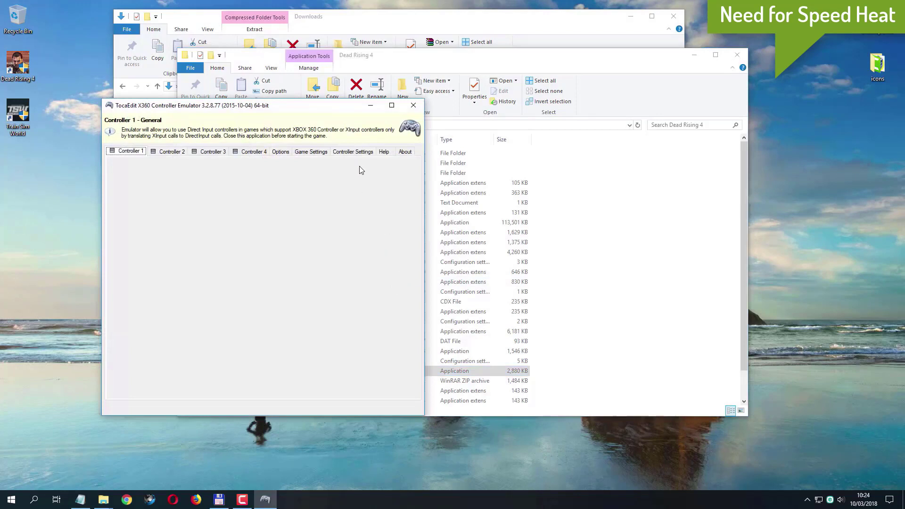
{"action": "left_click", "coordinate": [324, 152]}
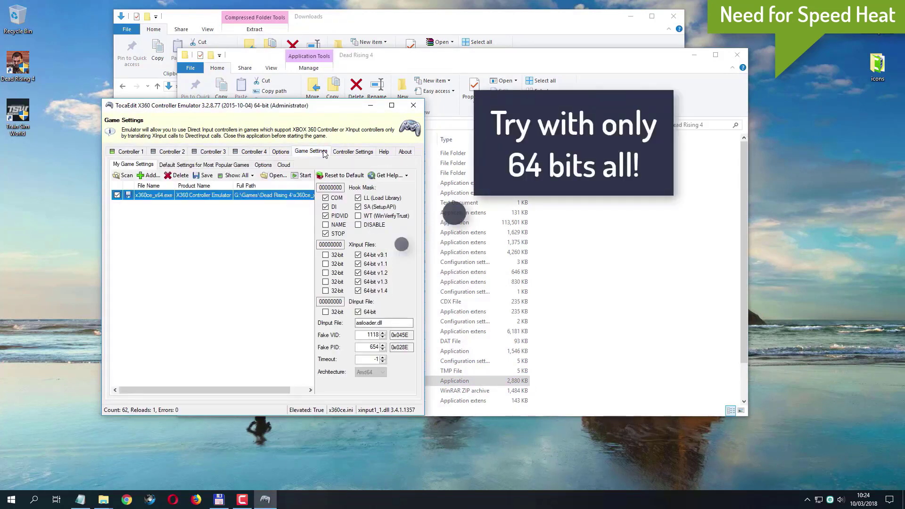
Clear the STOP, PIDVID, DI, COM, SA and LL hook masks for x360ce_x64.exe and save the game settings.
{"action": "left_click", "coordinate": [336, 235]}
{"action": "left_click", "coordinate": [336, 216]}
{"action": "left_click", "coordinate": [334, 207]}
{"action": "left_click", "coordinate": [336, 198]}
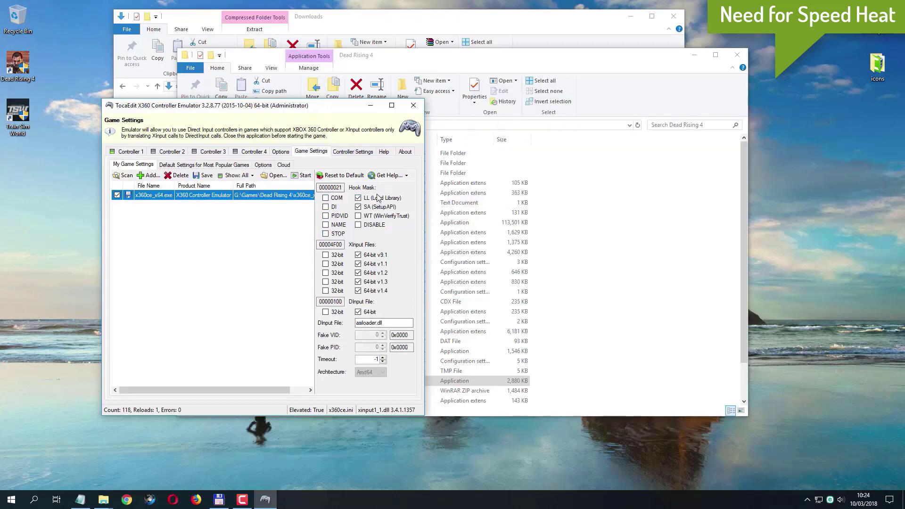
{"action": "left_click", "coordinate": [375, 208]}
{"action": "left_click", "coordinate": [375, 200]}
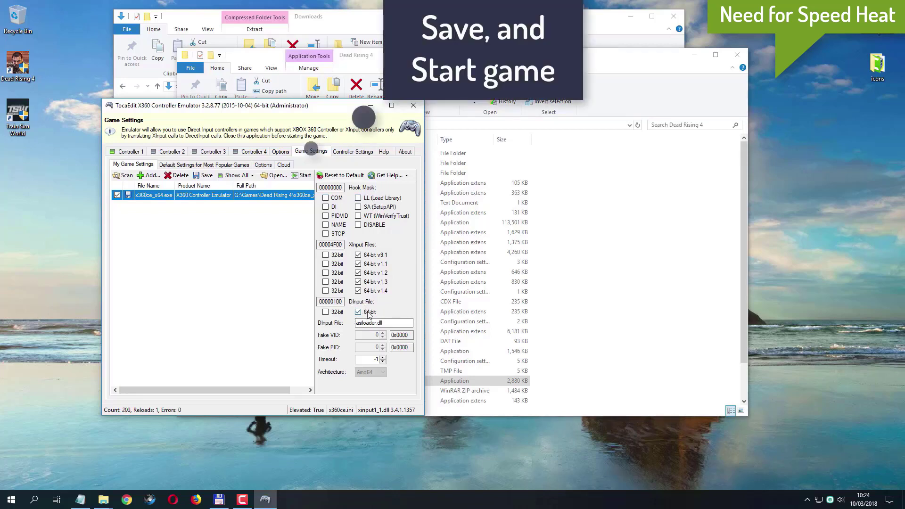
{"action": "left_click", "coordinate": [203, 175]}
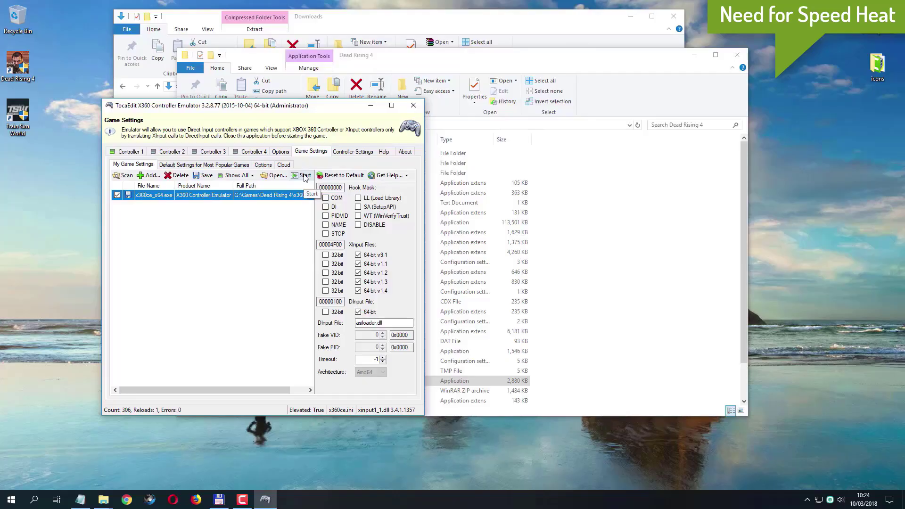
Close the emulator and run x360ce_x64 as administrator once more.
{"action": "left_click_drag", "start_coordinate": [314, 109], "coordinate": [446, 97]}
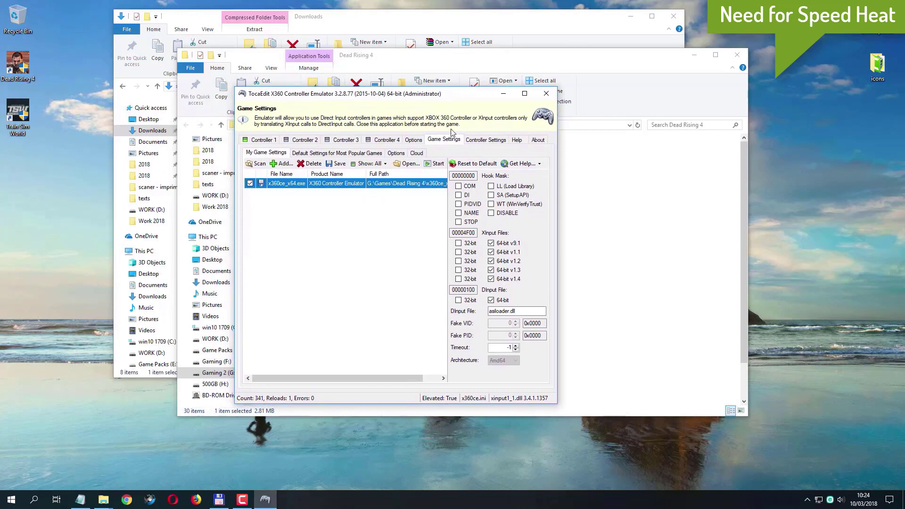
{"action": "left_click", "coordinate": [546, 93]}
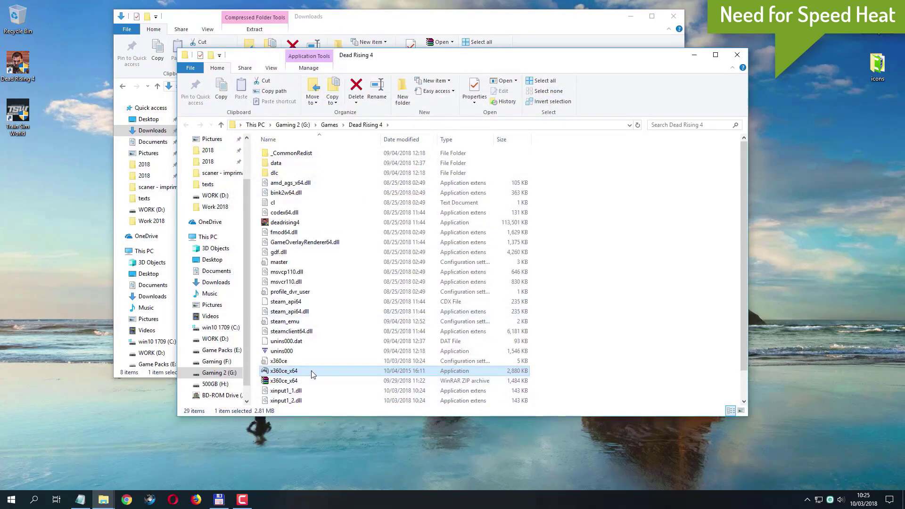
{"action": "right_click", "coordinate": [311, 372]}
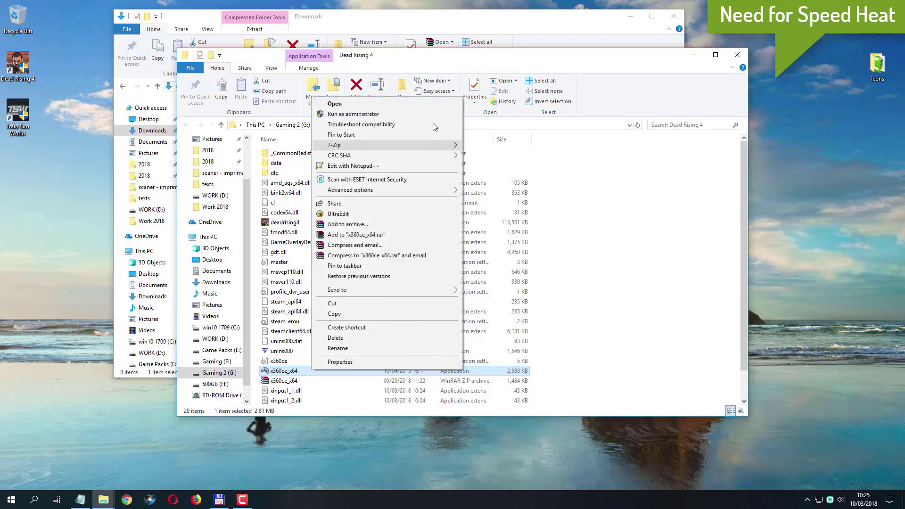
{"action": "left_click", "coordinate": [420, 114]}
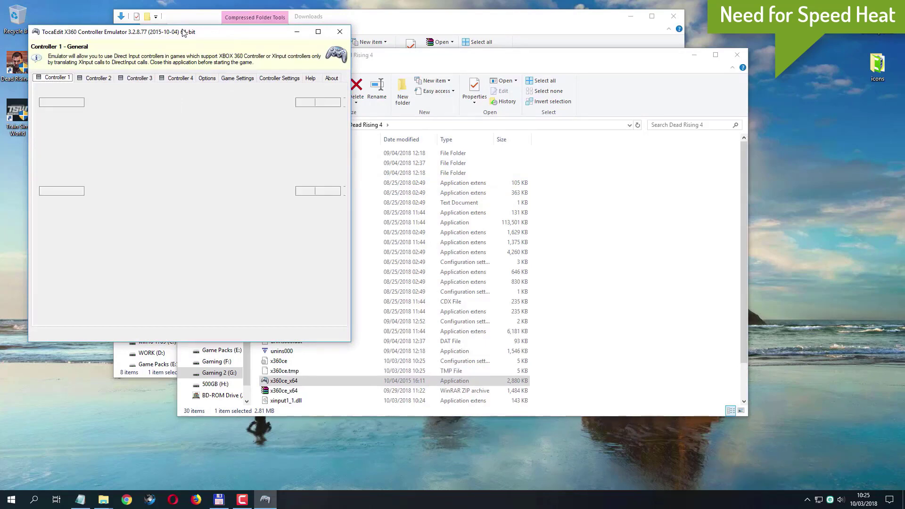
{"action": "left_click_drag", "start_coordinate": [183, 33], "coordinate": [369, 80]}
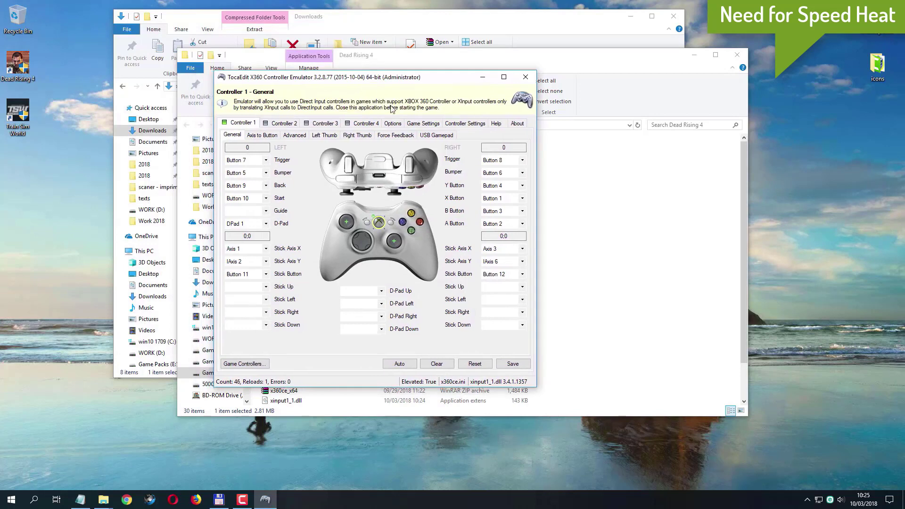
Open the controller settings and review the program list and the default settings for the most popular controllers.
{"action": "left_click", "coordinate": [459, 123]}
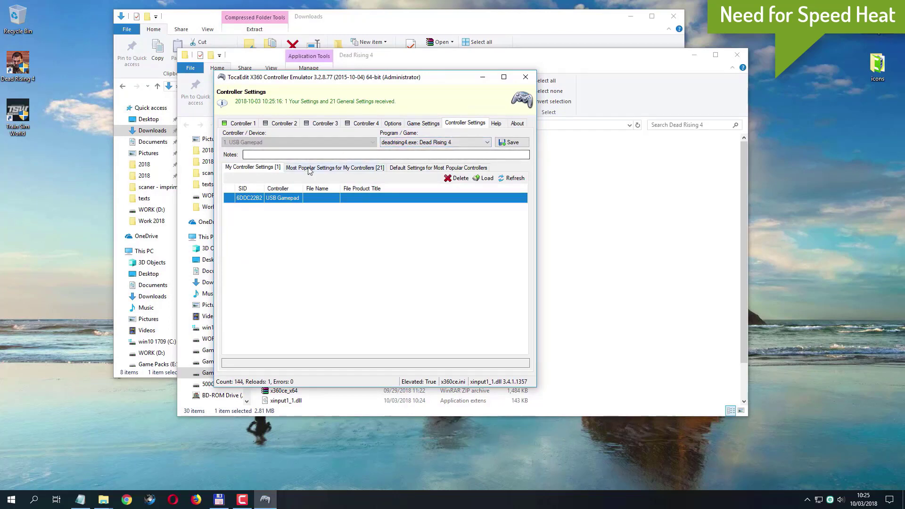
{"action": "left_click", "coordinate": [489, 142]}
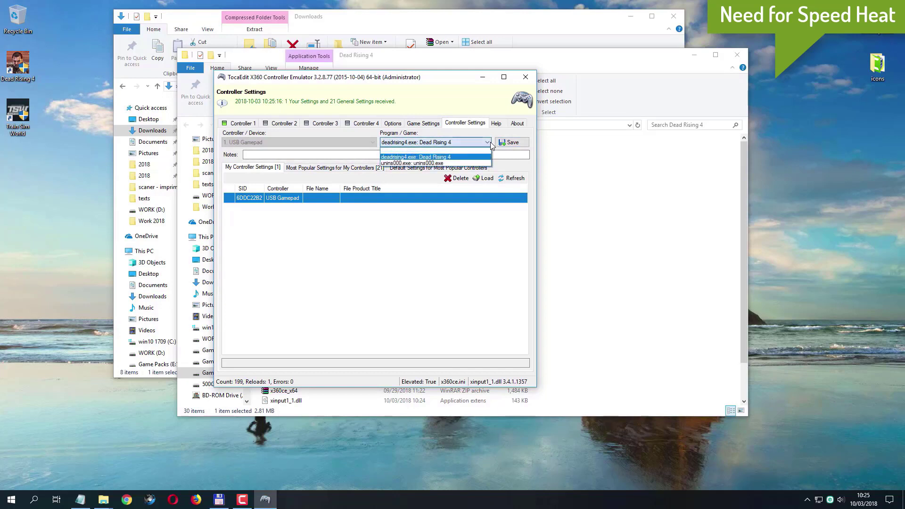
{"action": "left_click", "coordinate": [490, 142]}
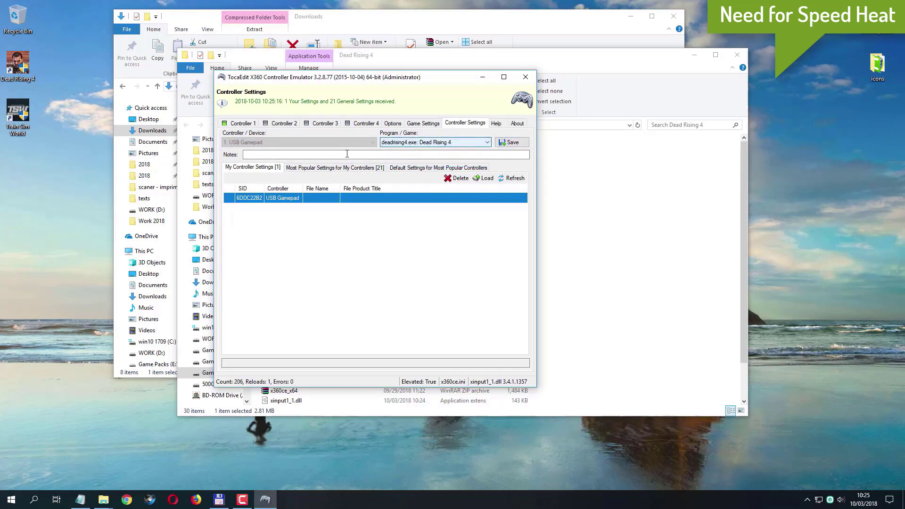
{"action": "left_click", "coordinate": [314, 167]}
{"action": "key", "text": "ctrl+Tab"}
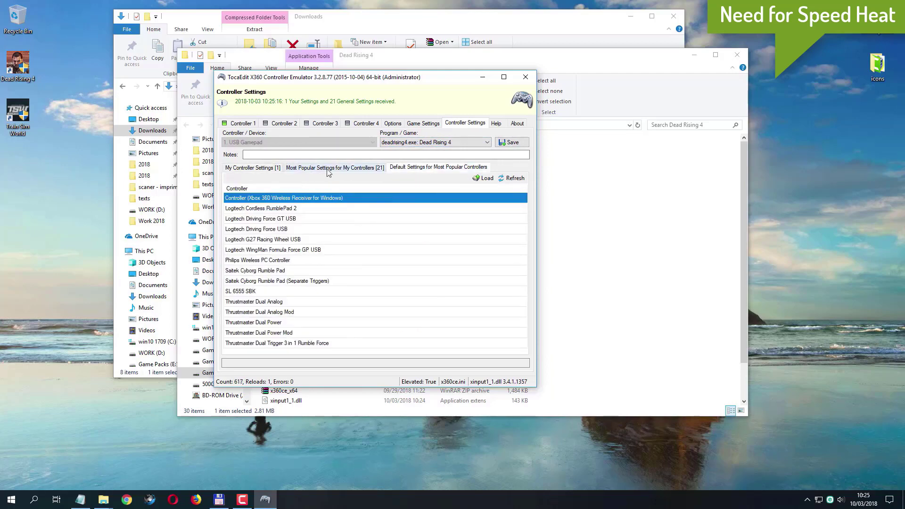
Load the popular XBOX 360 Controller for Windows preset A8A93BFD into the USB gamepad for deadrising4.exe and save the controller settings.
{"action": "left_click", "coordinate": [328, 170]}
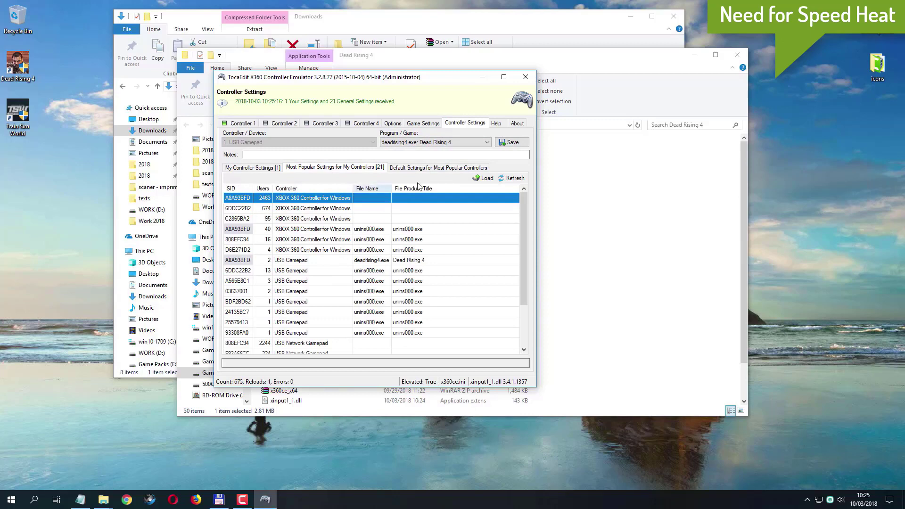
{"action": "left_click", "coordinate": [482, 181]}
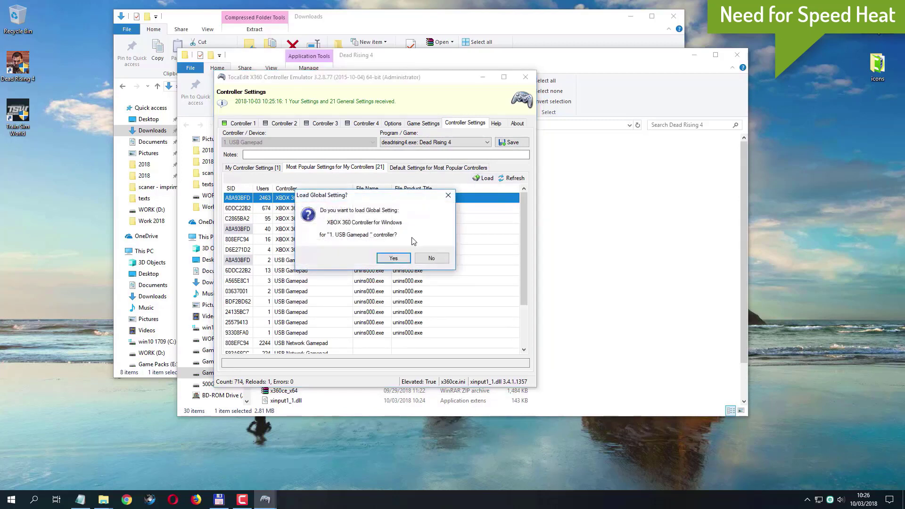
{"action": "left_click", "coordinate": [393, 260]}
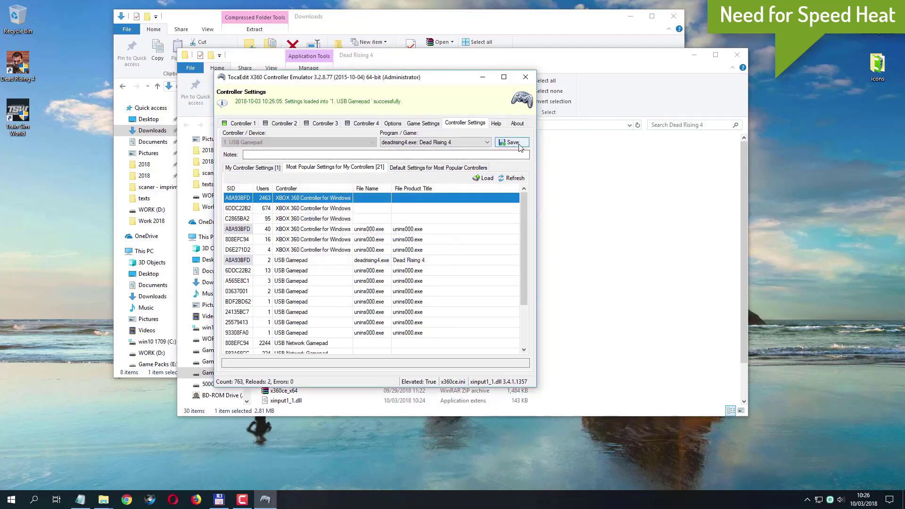
{"action": "left_click", "coordinate": [519, 144]}
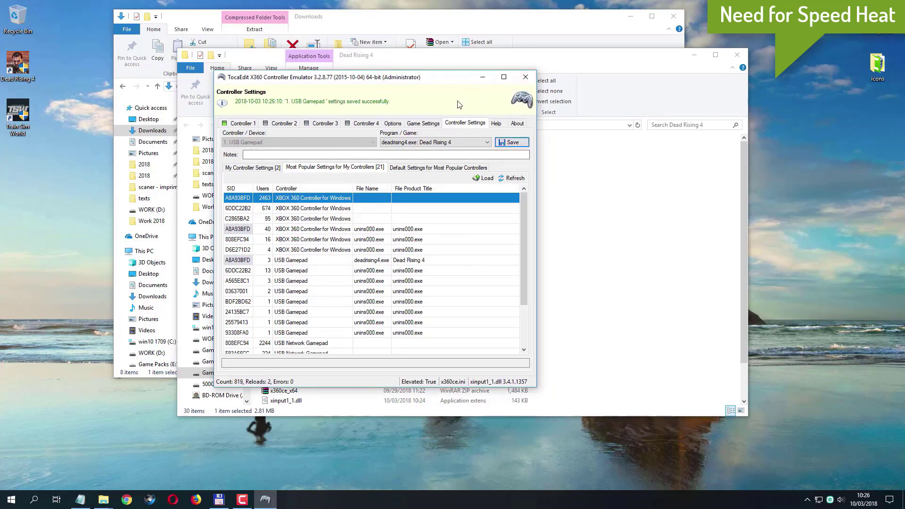
Restart x360ce_x64 from the Dead Rising 4 folder as administrator and open its game settings.
{"action": "left_click", "coordinate": [414, 123]}
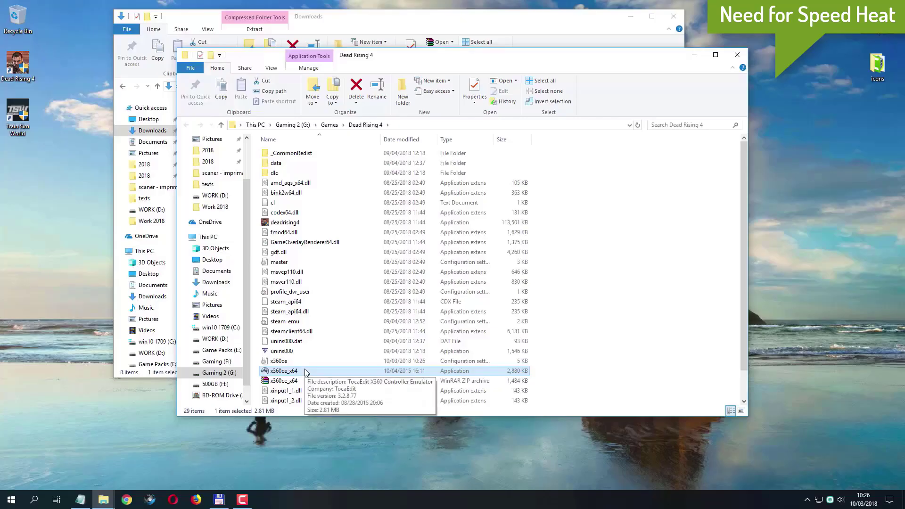
{"action": "right_click", "coordinate": [305, 372]}
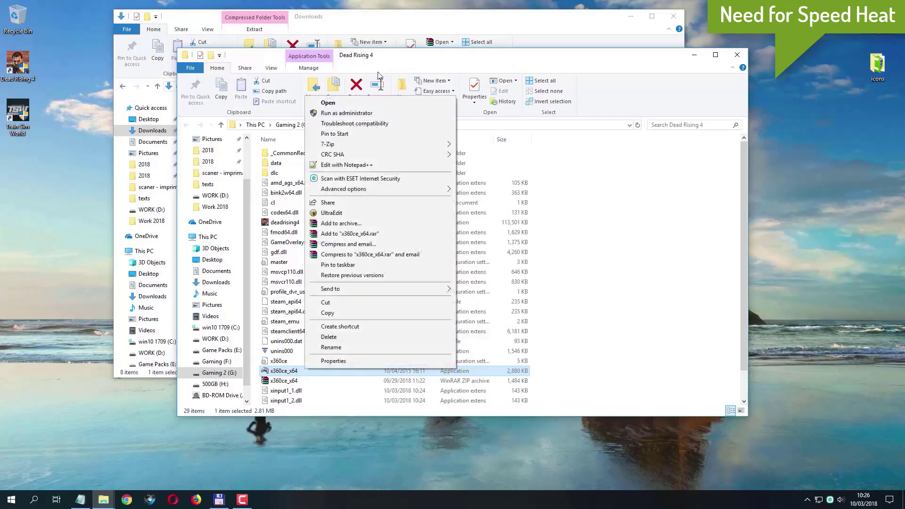
{"action": "left_click", "coordinate": [359, 113]}
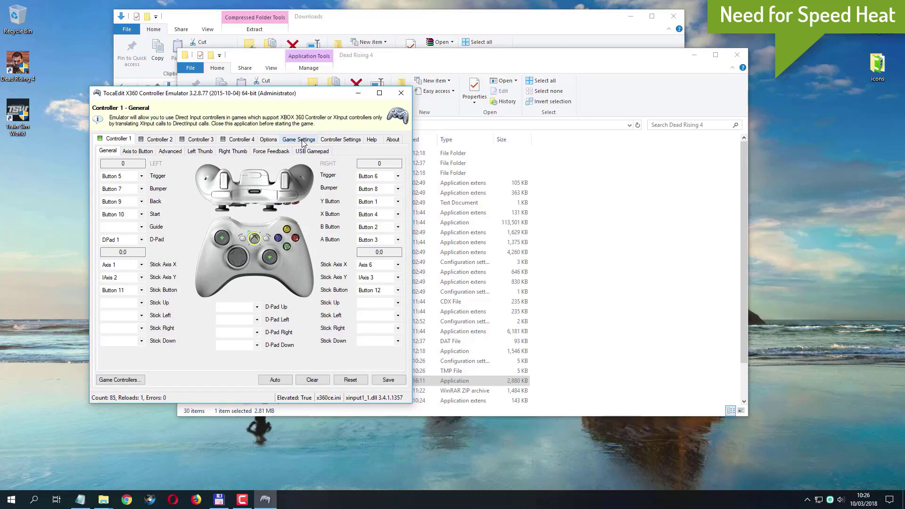
{"action": "left_click", "coordinate": [302, 140]}
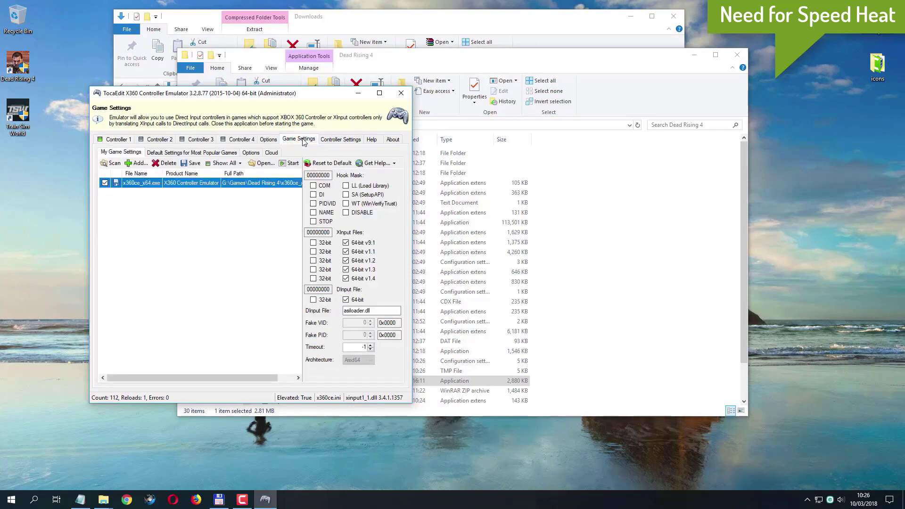
Select the 32-bit versions of all five XInput files and of the DInput file for x360ce_x64.exe.
{"action": "left_click", "coordinate": [313, 243]}
{"action": "left_click", "coordinate": [314, 252]}
{"action": "left_click", "coordinate": [314, 269]}
{"action": "left_click", "coordinate": [313, 279]}
{"action": "left_click", "coordinate": [313, 300]}
Enable the COM, DI, PIDVID, NAME, LL, SA and WT hook masks, save the game settings and close the emulator.
{"action": "left_click", "coordinate": [324, 185]}
{"action": "left_click", "coordinate": [322, 195]}
{"action": "left_click", "coordinate": [325, 204]}
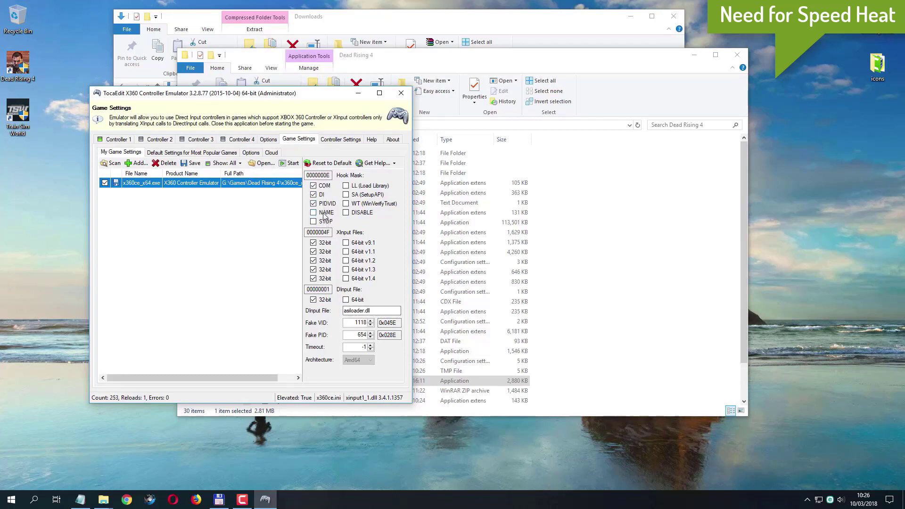
{"action": "left_click", "coordinate": [325, 214]}
{"action": "left_click", "coordinate": [346, 185]}
{"action": "left_click", "coordinate": [365, 195]}
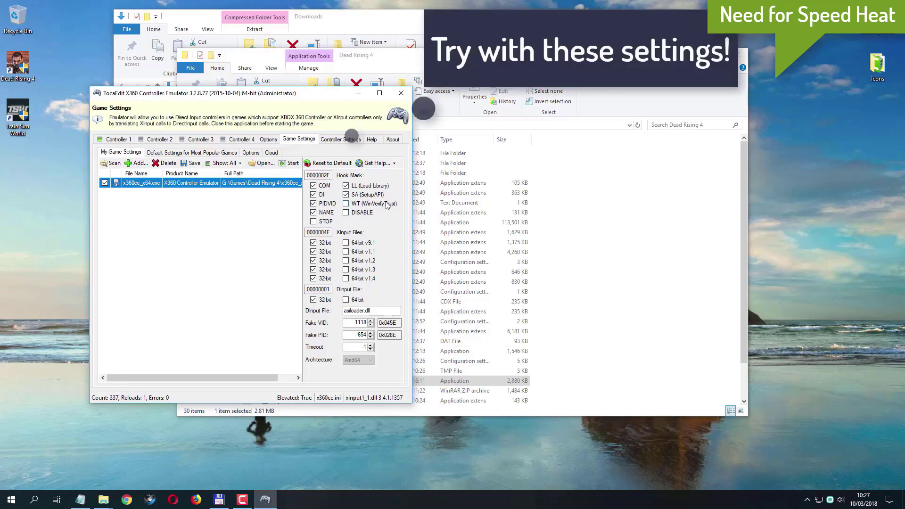
{"action": "left_click", "coordinate": [385, 204]}
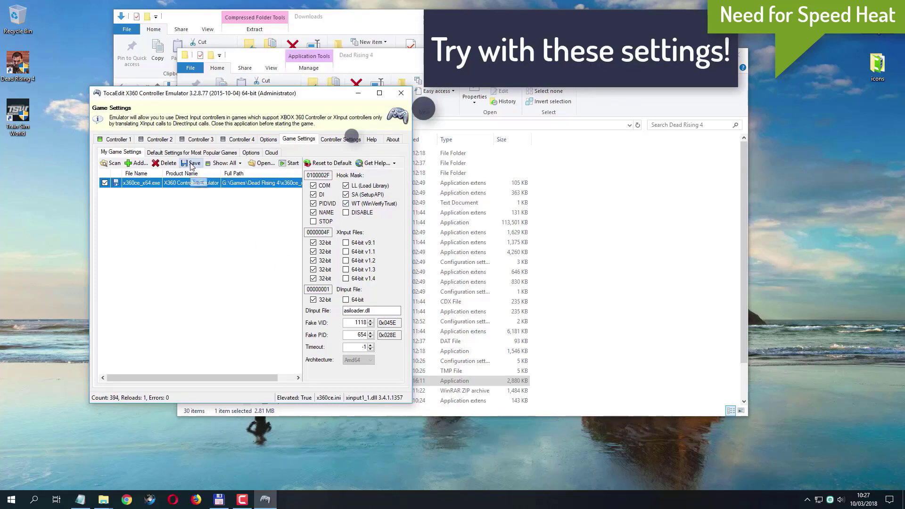
{"action": "left_click", "coordinate": [402, 96]}
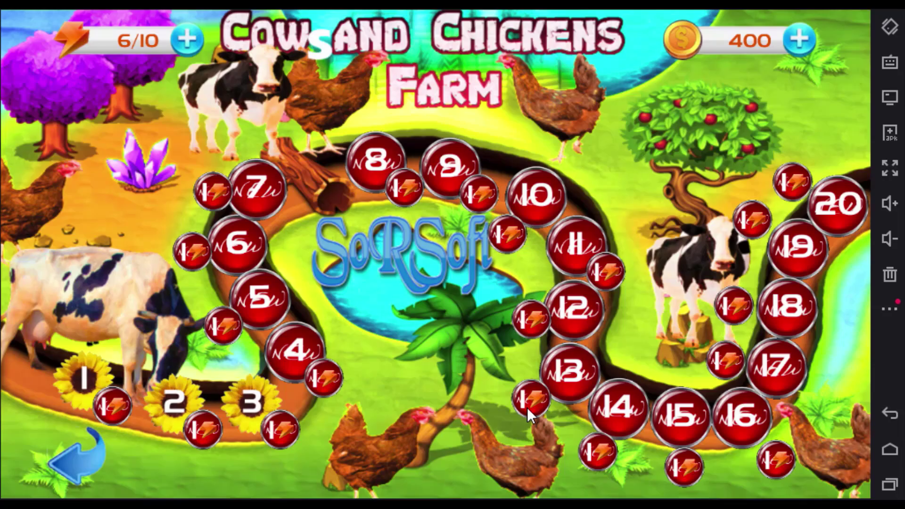
{"action": "left_click", "coordinate": [260, 410]}
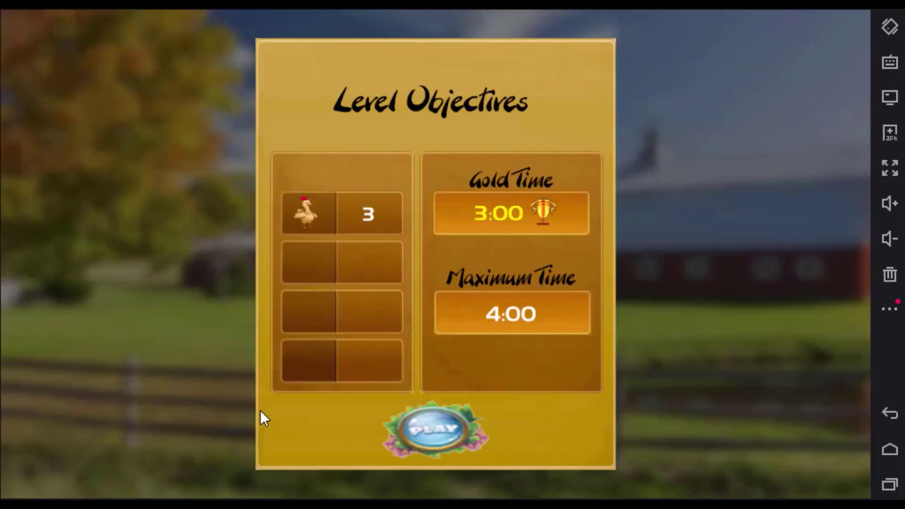
{"action": "left_click", "coordinate": [448, 430]}
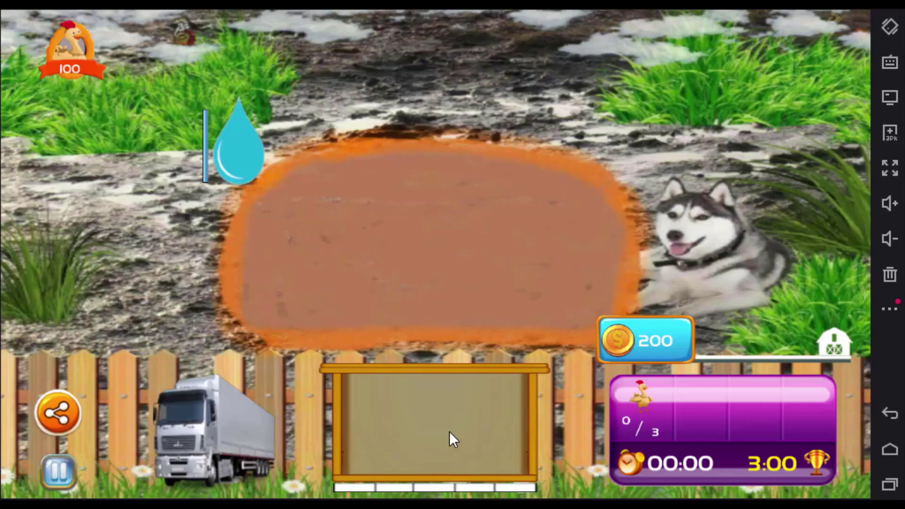
{"action": "left_click", "coordinate": [81, 58]}
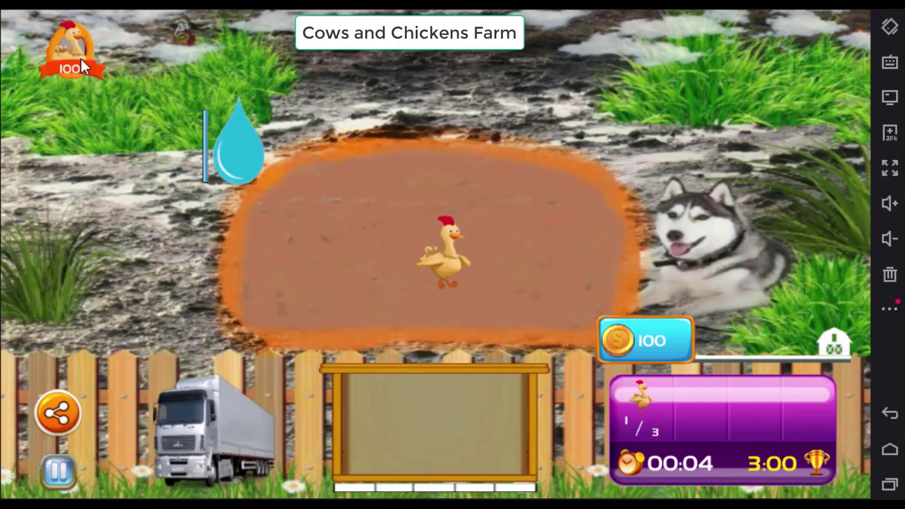
{"action": "left_click", "coordinate": [71, 66]}
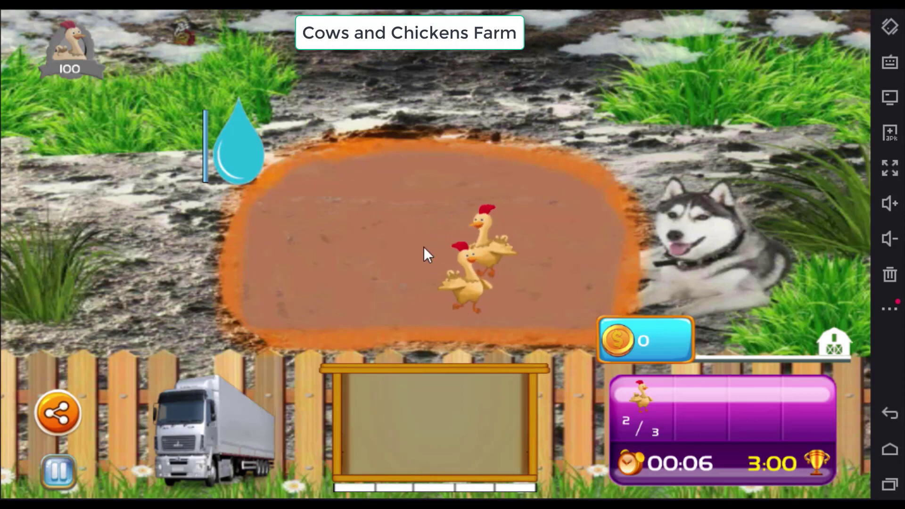
{"action": "left_click", "coordinate": [424, 247]}
{"action": "left_click", "coordinate": [535, 251]}
{"action": "left_click", "coordinate": [491, 190]}
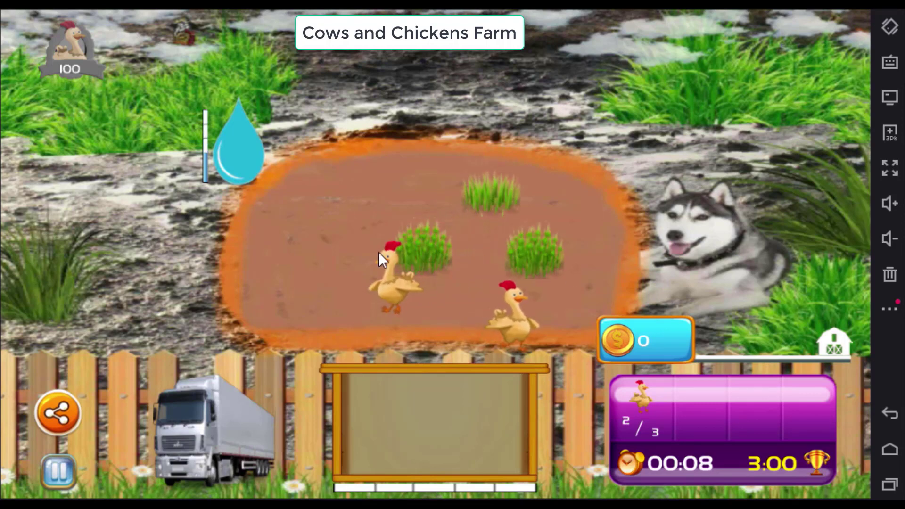
{"action": "left_click", "coordinate": [319, 207]}
{"action": "left_click", "coordinate": [328, 296]}
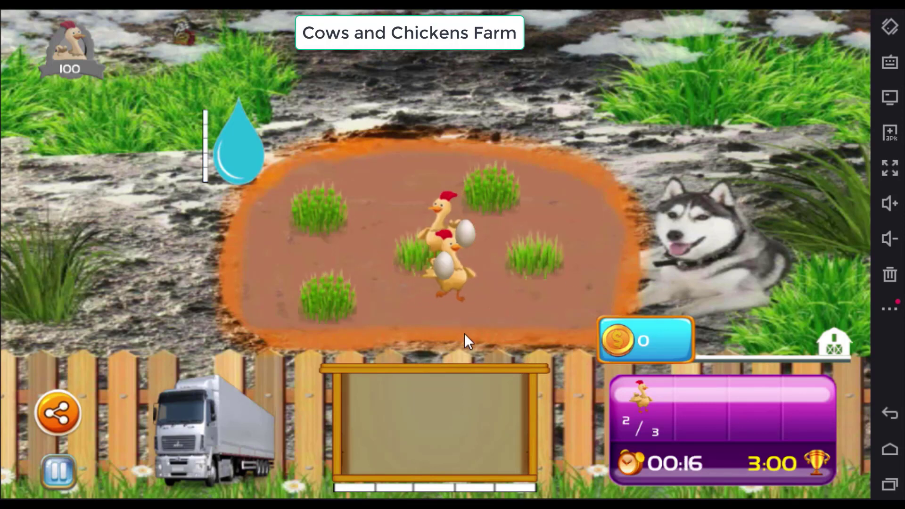
{"action": "left_click", "coordinate": [443, 262]}
{"action": "left_click", "coordinate": [467, 234]}
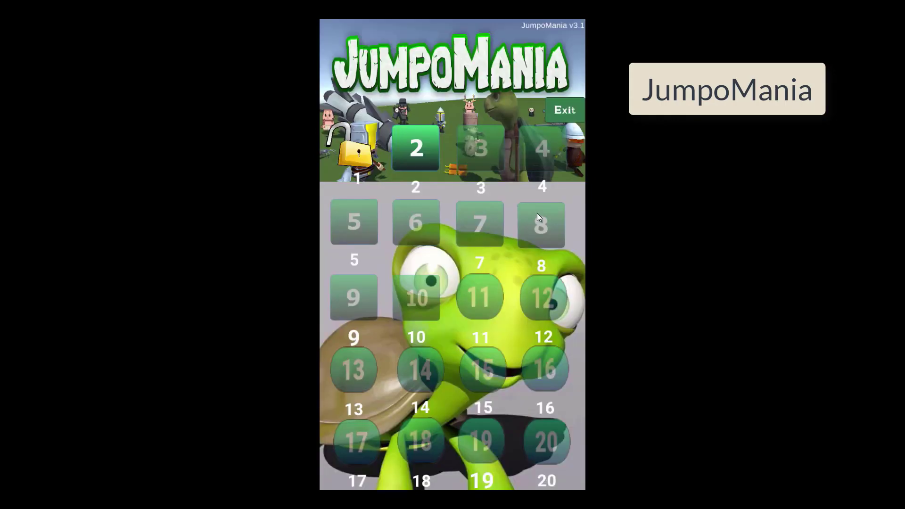
{"action": "left_click", "coordinate": [431, 153]}
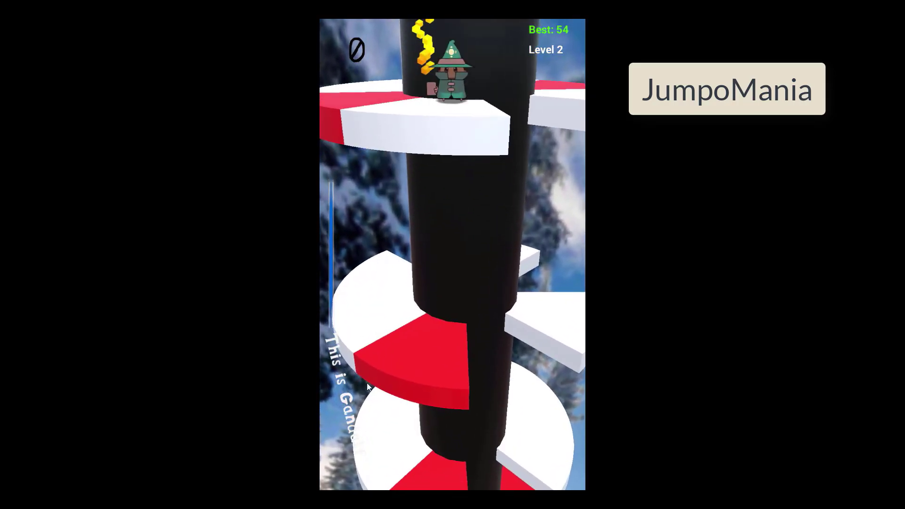
{"action": "left_click_drag", "start_coordinate": [340, 386], "coordinate": [347, 386]}
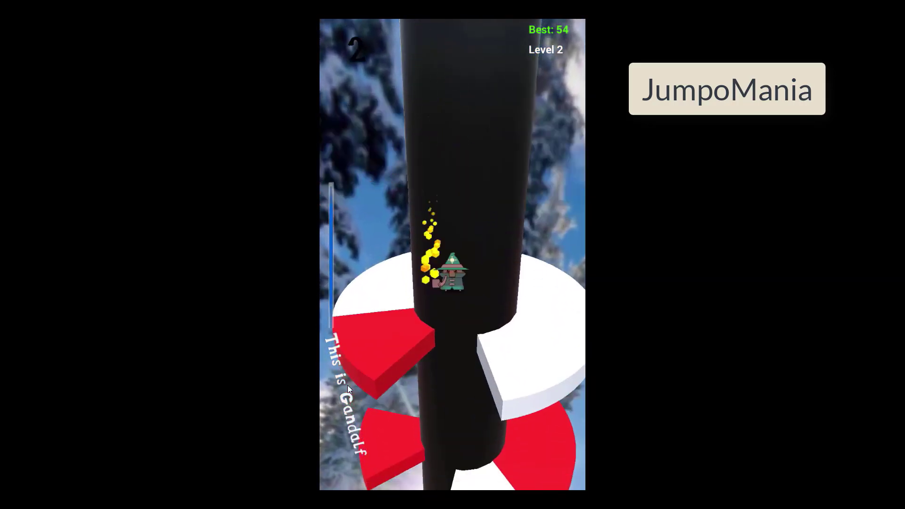